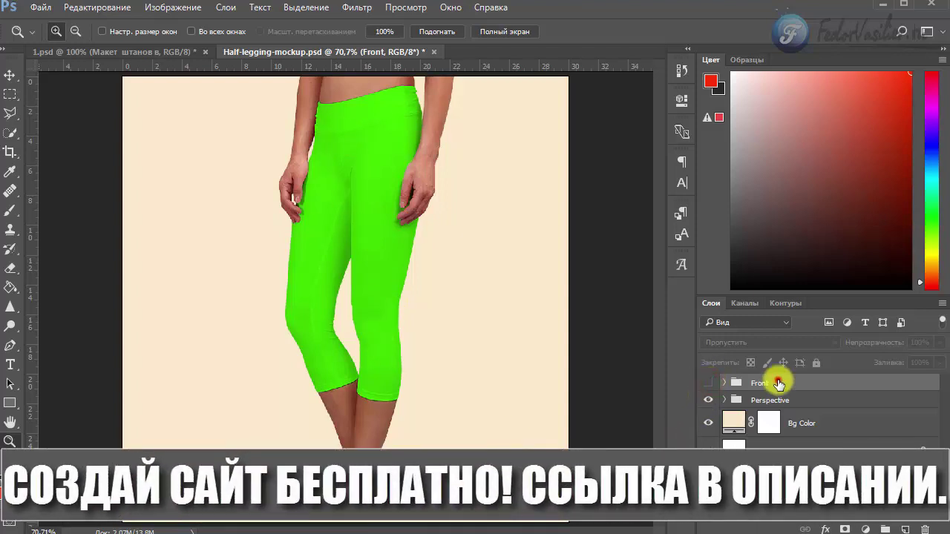
Step: Compare the mockup's two views by switching visibility between the Front and Perspective groups
click(708, 400)
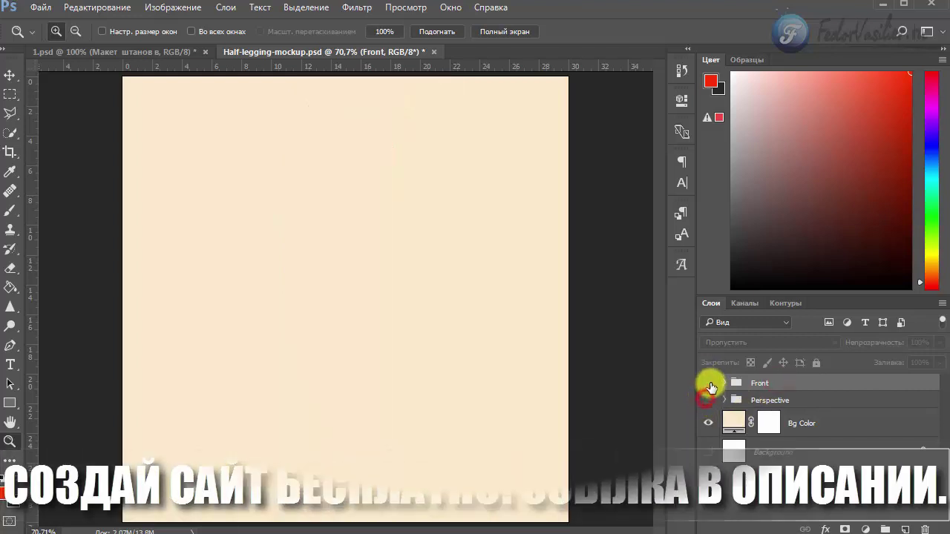
click(708, 383)
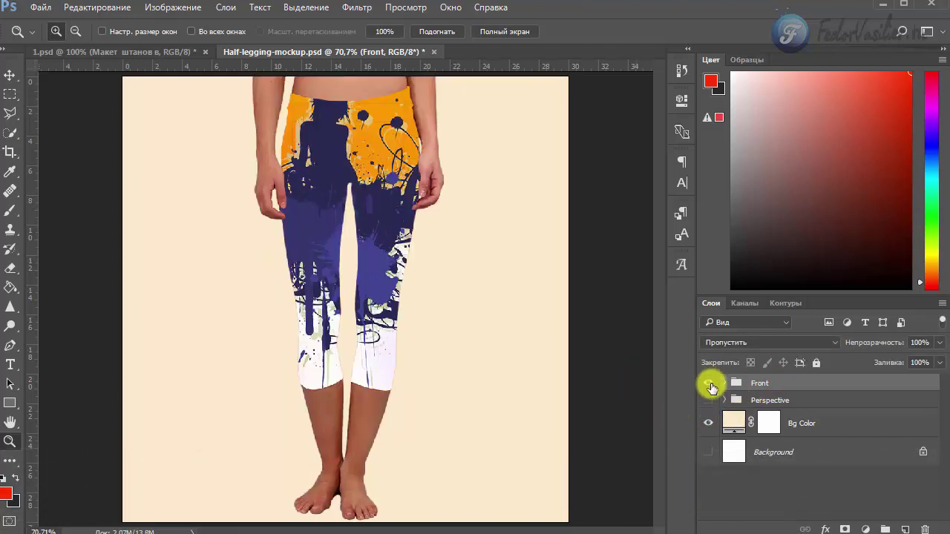
click(709, 383)
click(708, 400)
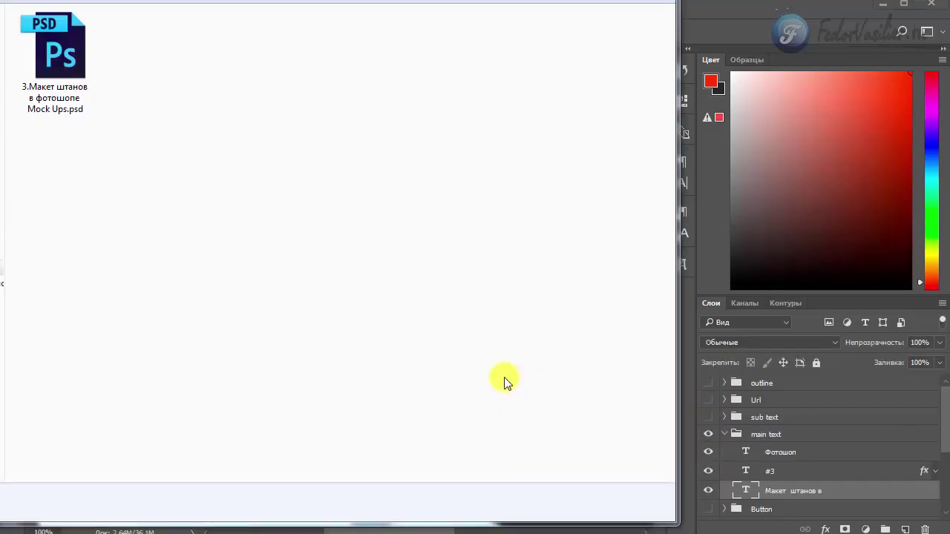
Step: Open "3.Макет штанов в фотошопе Mock Ups.psd" from its folder, keeping the embedded colour profile, and activate the Move tool
click(57, 60)
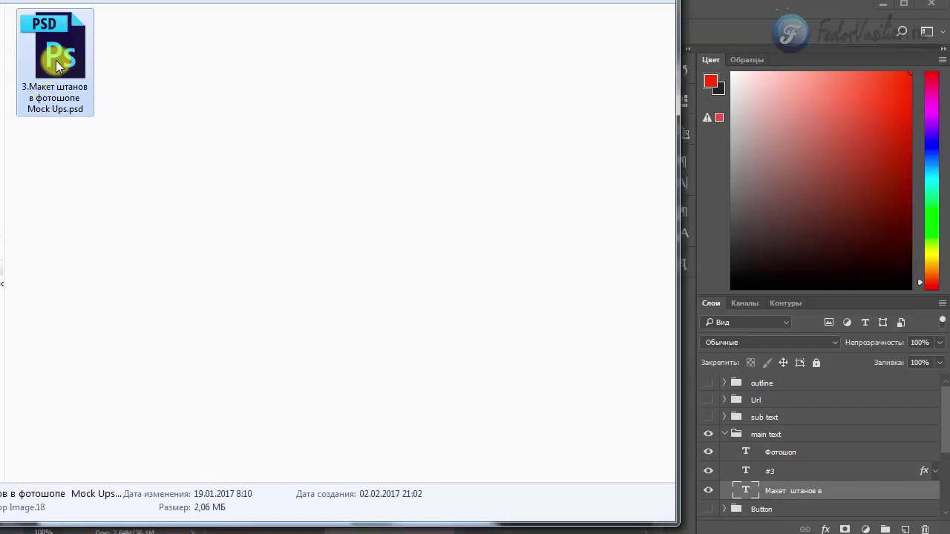
double_click(58, 65)
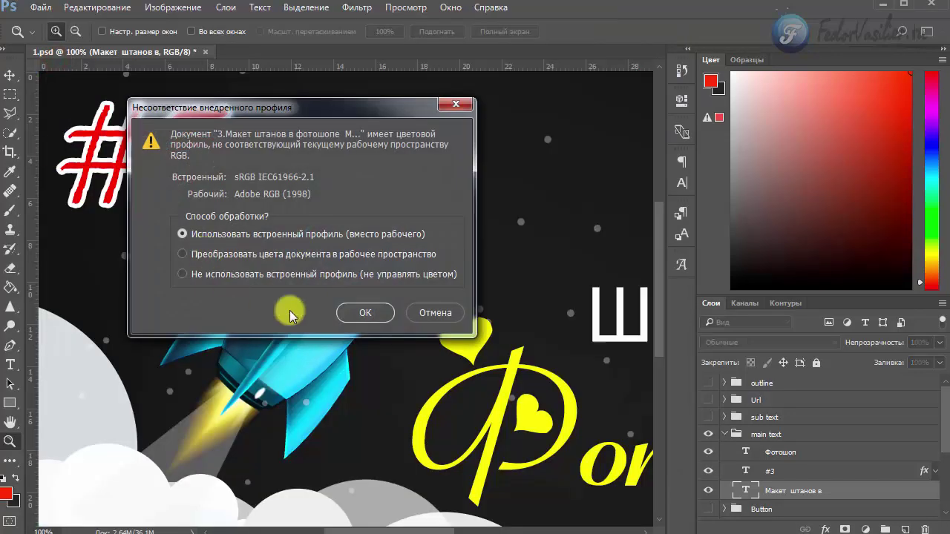
click(363, 313)
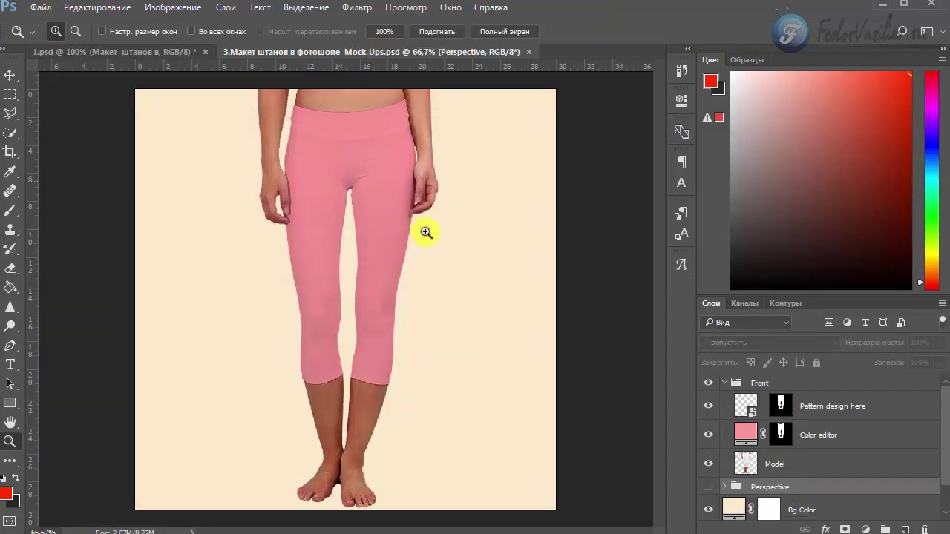
click(9, 75)
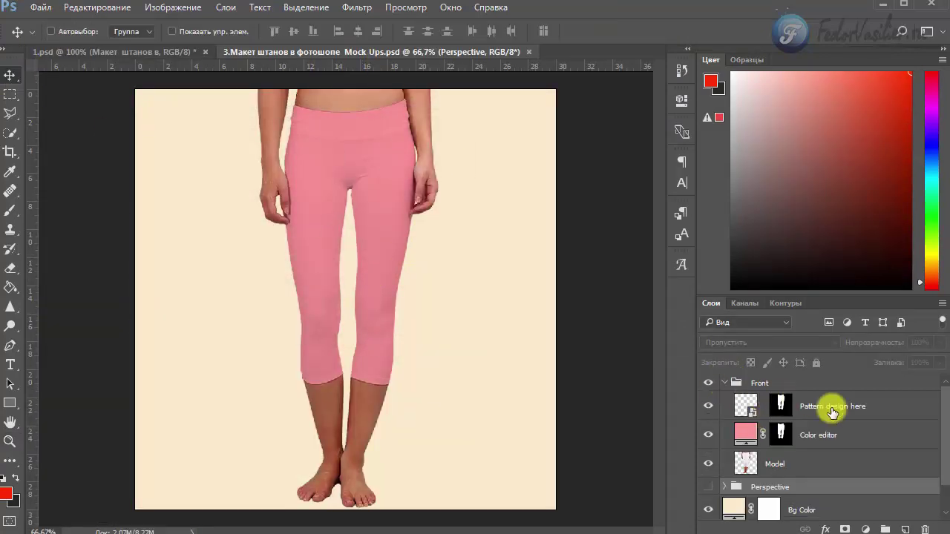
Step: Collapse the Front group and hide it, leaving the Perspective group selected
drag(943, 462, 933, 437)
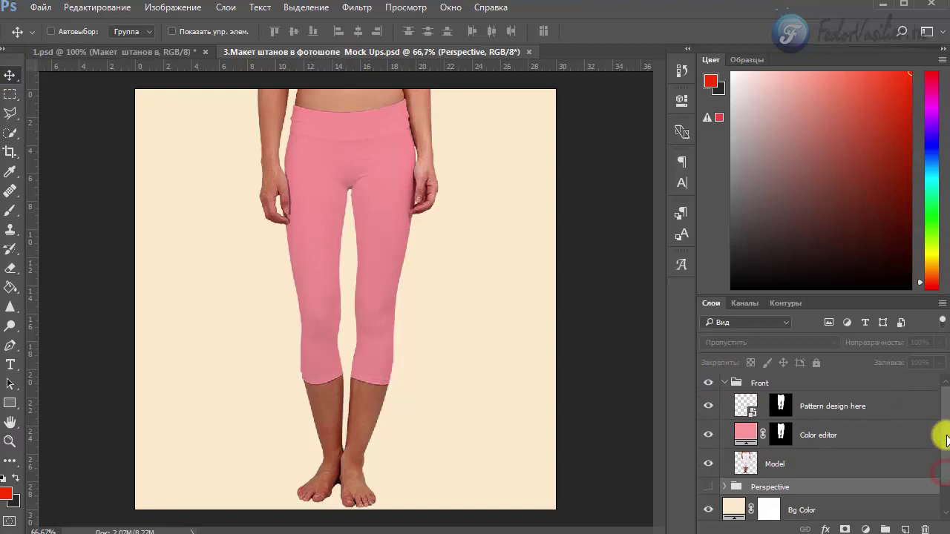
click(725, 385)
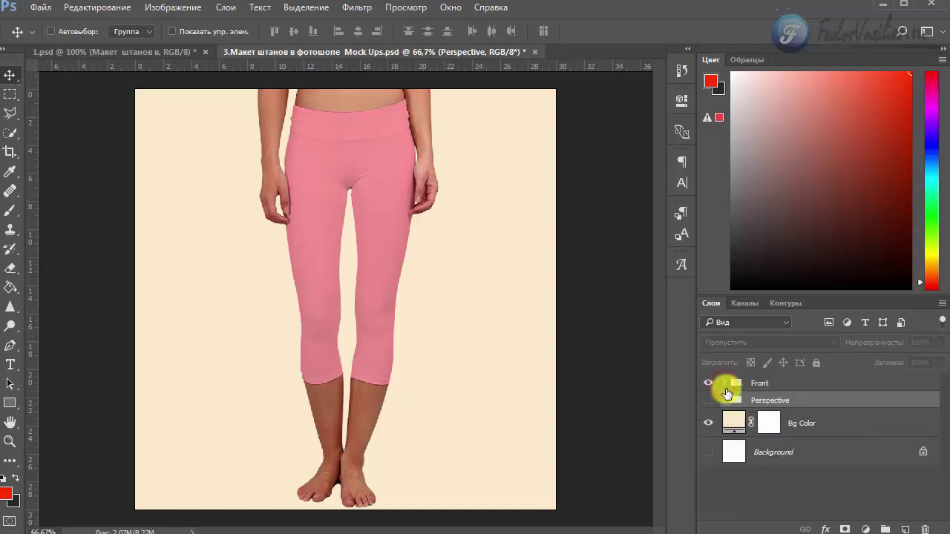
click(708, 383)
click(708, 383)
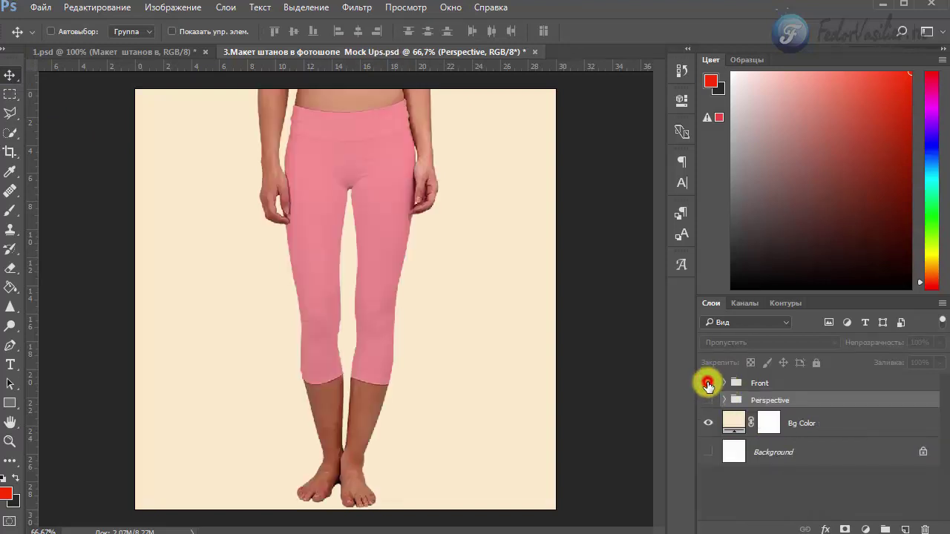
click(708, 383)
click(760, 384)
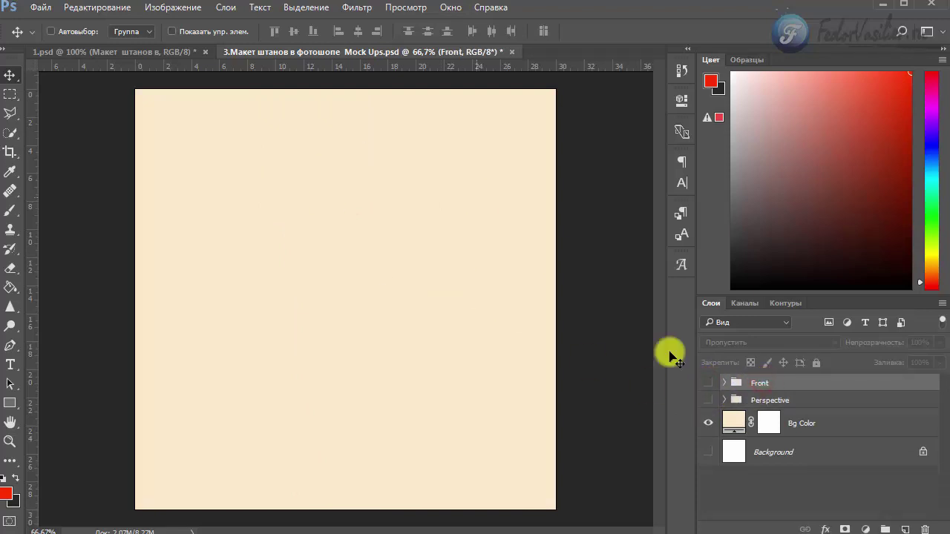
click(768, 398)
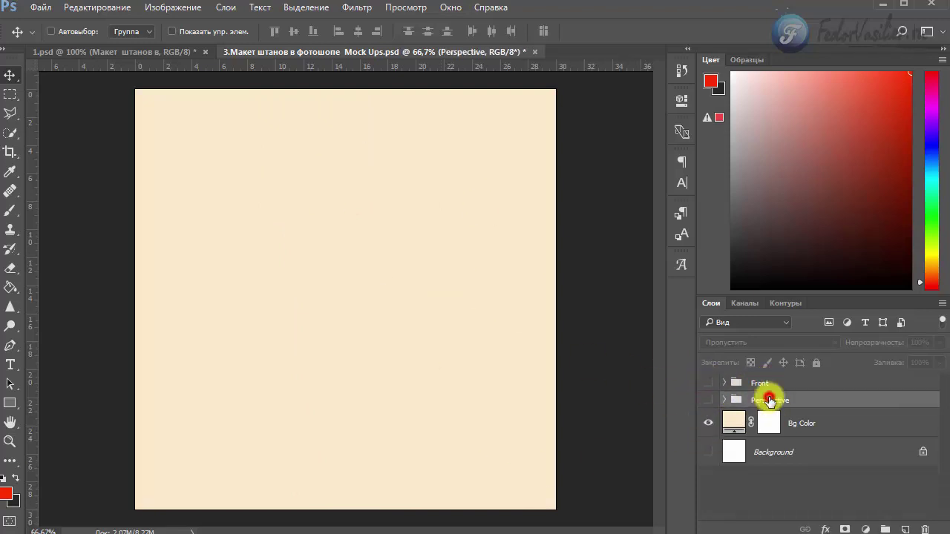
Step: Toggle the Perspective group's visibility to preview the angled leggings, leaving the group shown
click(708, 400)
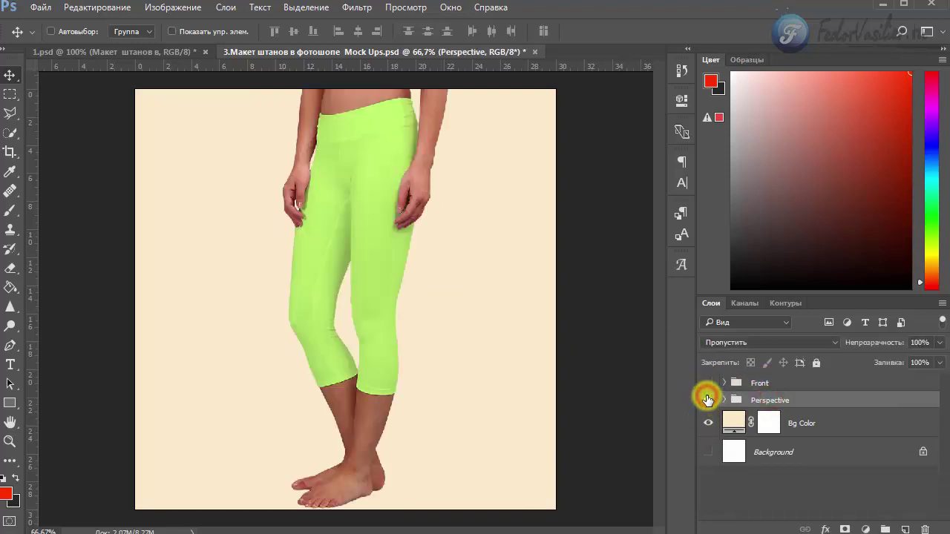
click(708, 400)
click(709, 400)
click(708, 401)
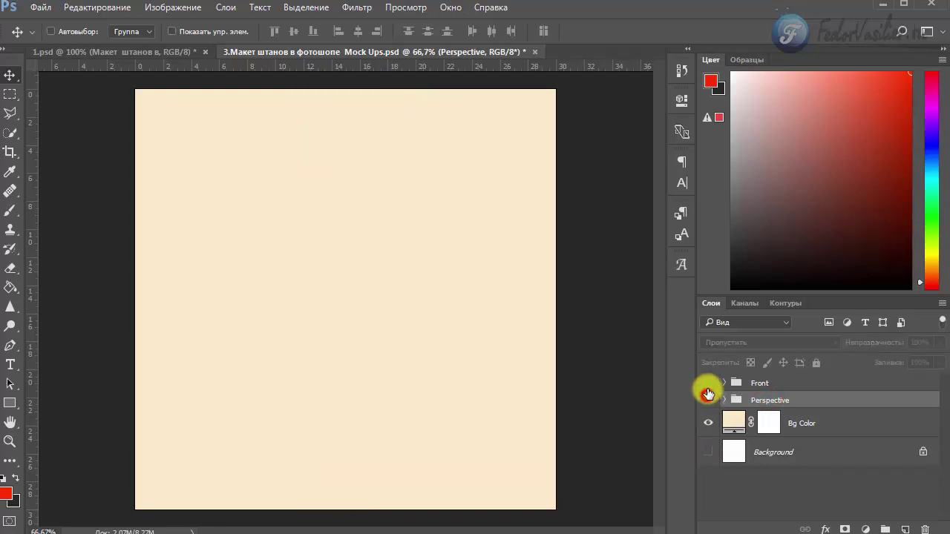
click(708, 401)
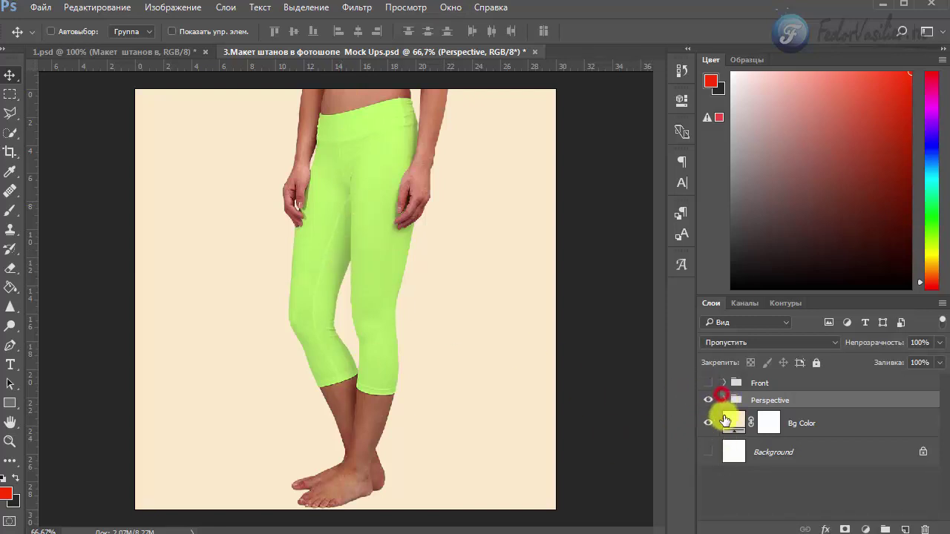
Step: Expand the Perspective group and open the fill colour of its Color editor layer for editing
click(725, 401)
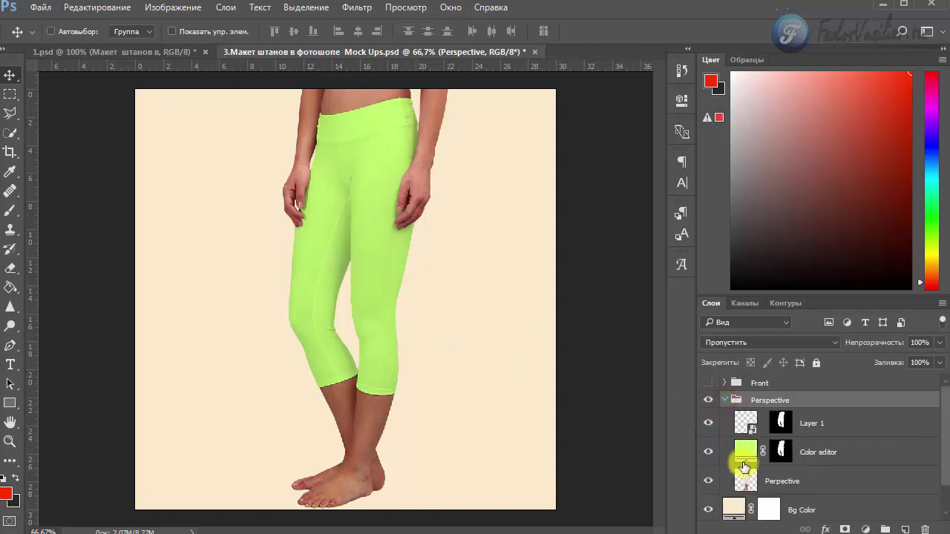
click(744, 454)
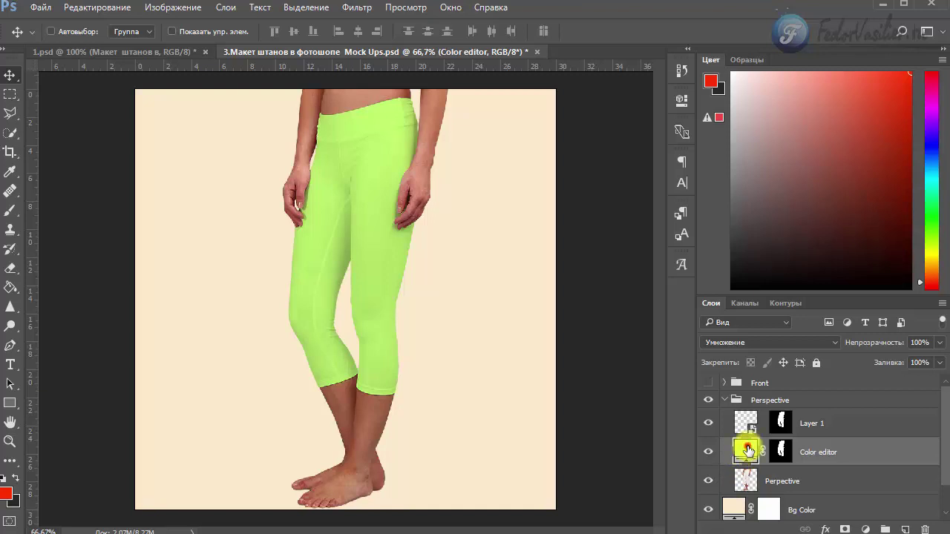
double_click(746, 450)
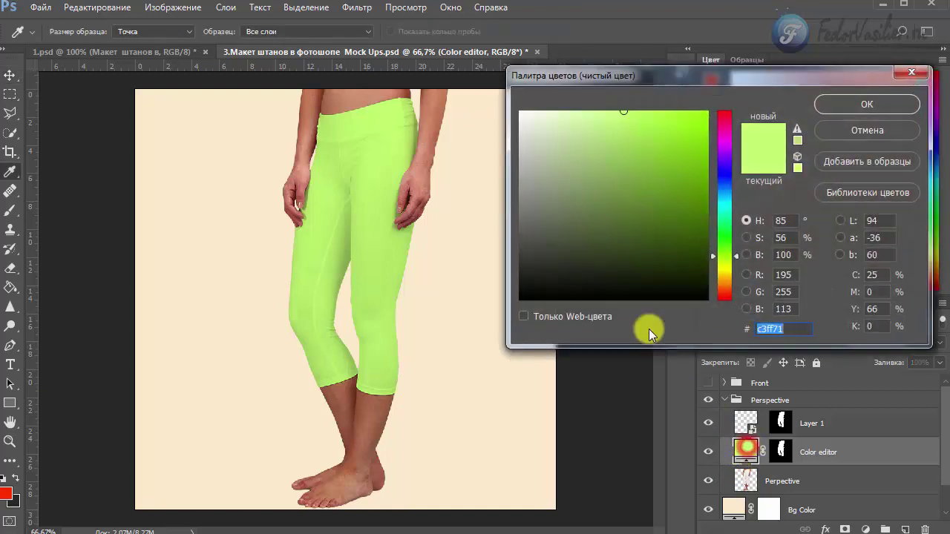
Step: Try blue, teal and olive fill colours on the perspective leggings, including 47497c, 1d6265 and 5e5a2e
click(725, 176)
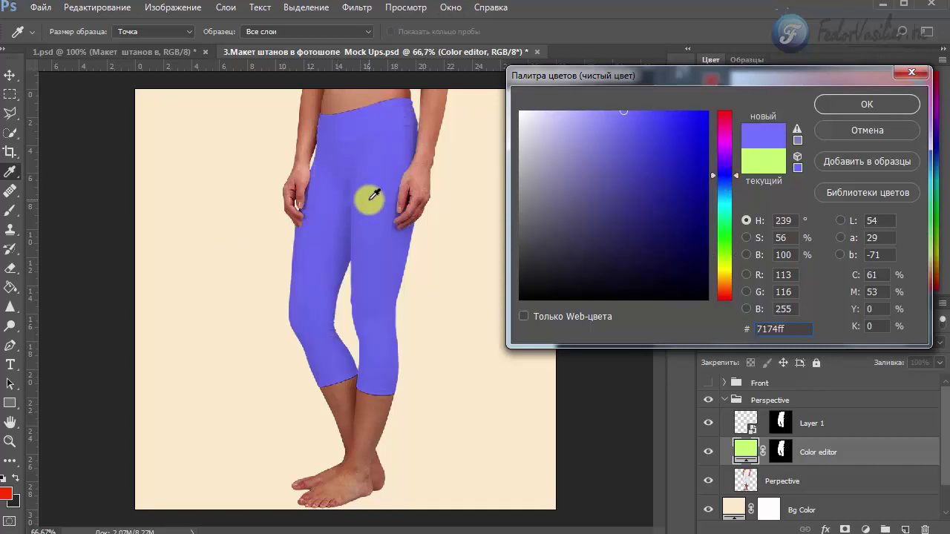
click(660, 182)
click(599, 208)
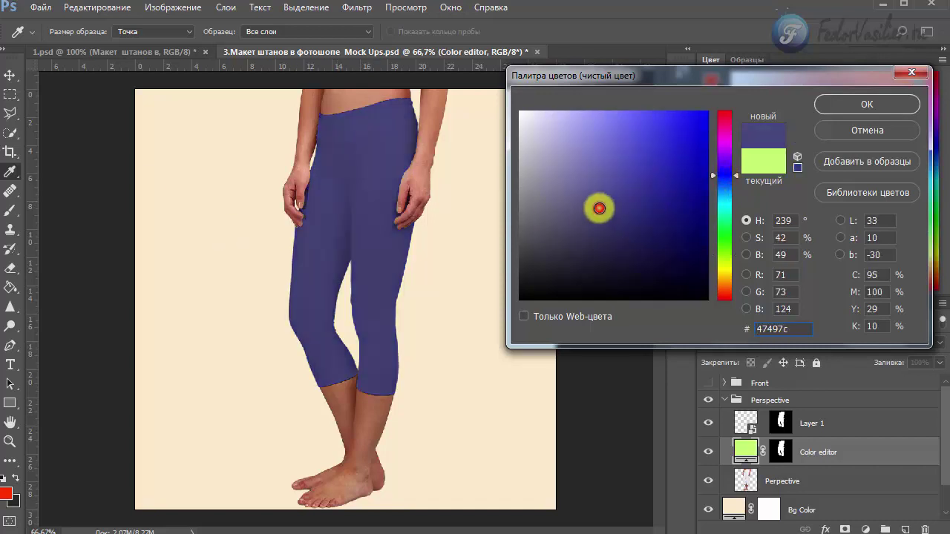
drag(723, 236, 721, 204)
click(654, 225)
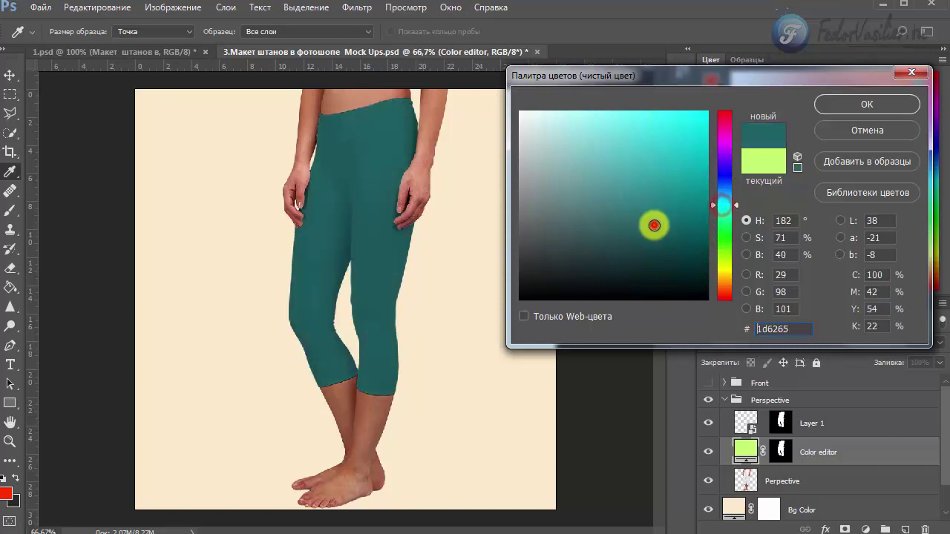
click(661, 163)
click(724, 272)
click(616, 231)
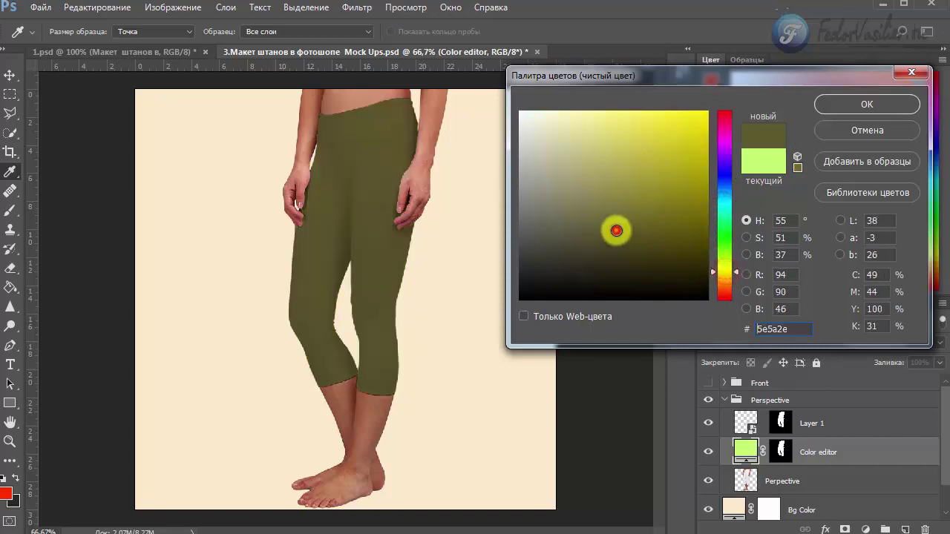
Step: Set the perspective leggings' fill to a muted orange-brown with a hue of about 24° and apply it
click(723, 289)
click(668, 245)
click(696, 143)
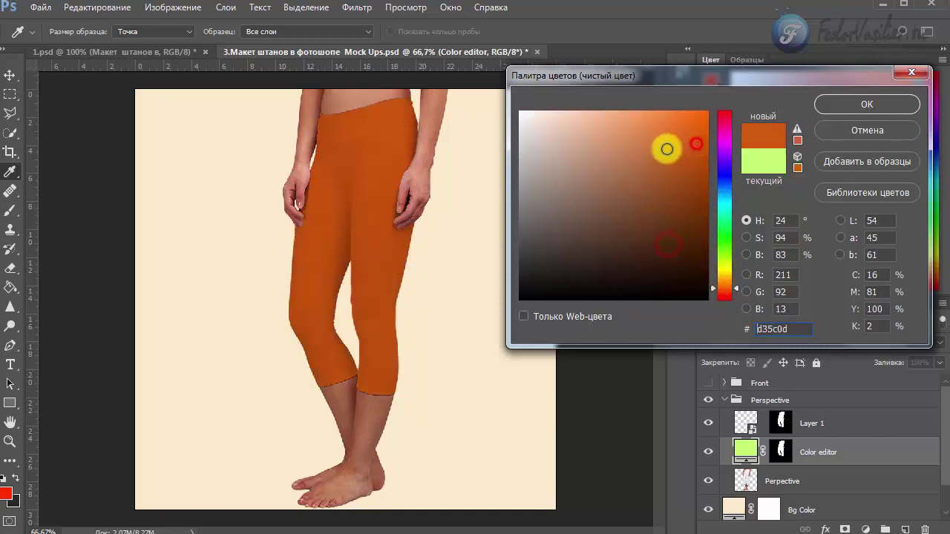
click(622, 151)
key(Return)
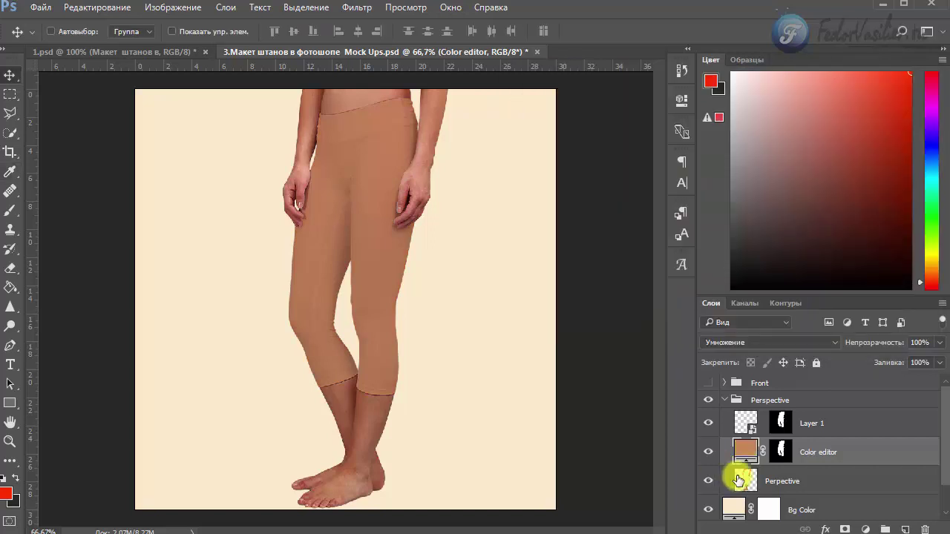
Step: Collapse the Perspective group and hide the Bg Color layer to preview a transparent background
click(724, 400)
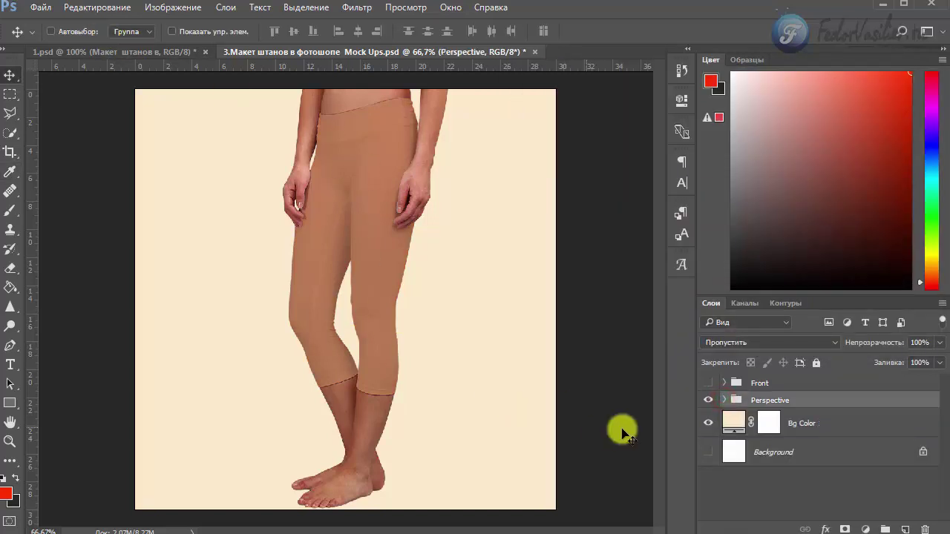
click(710, 423)
click(711, 425)
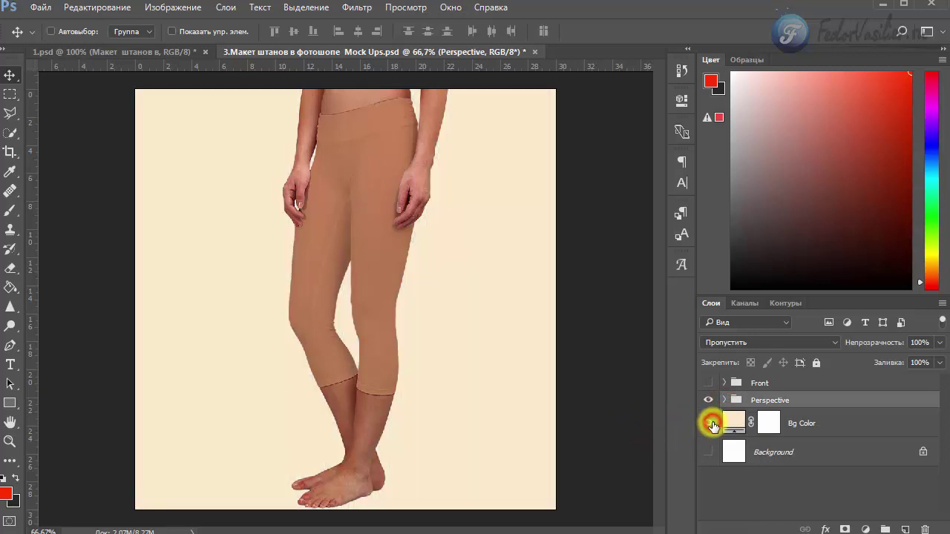
click(711, 424)
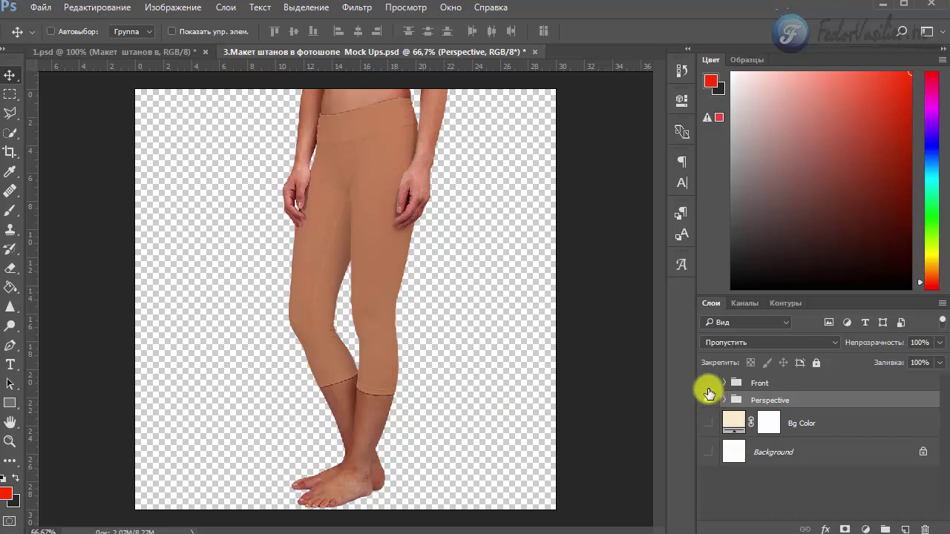
Step: Hide the Perspective group, then show the Front group and the Bg Color layer
click(757, 383)
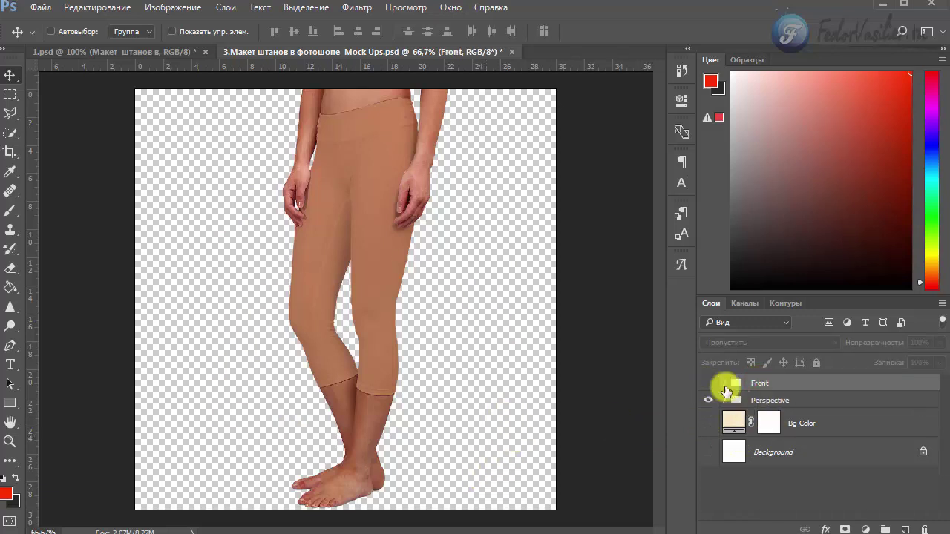
drag(710, 384, 706, 398)
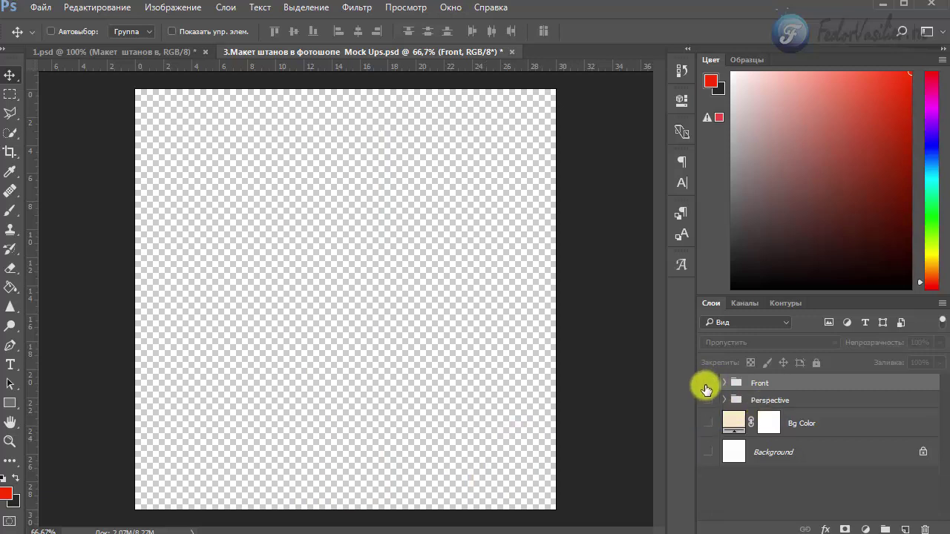
click(707, 384)
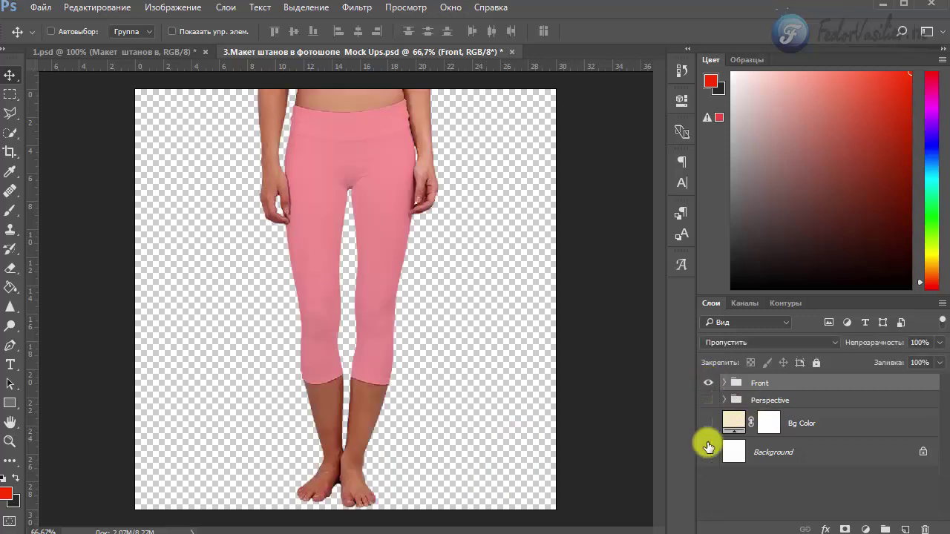
click(713, 428)
Step: Expand the Front group and open its Pattern design here smart object, keeping the embedded colour profile
click(724, 383)
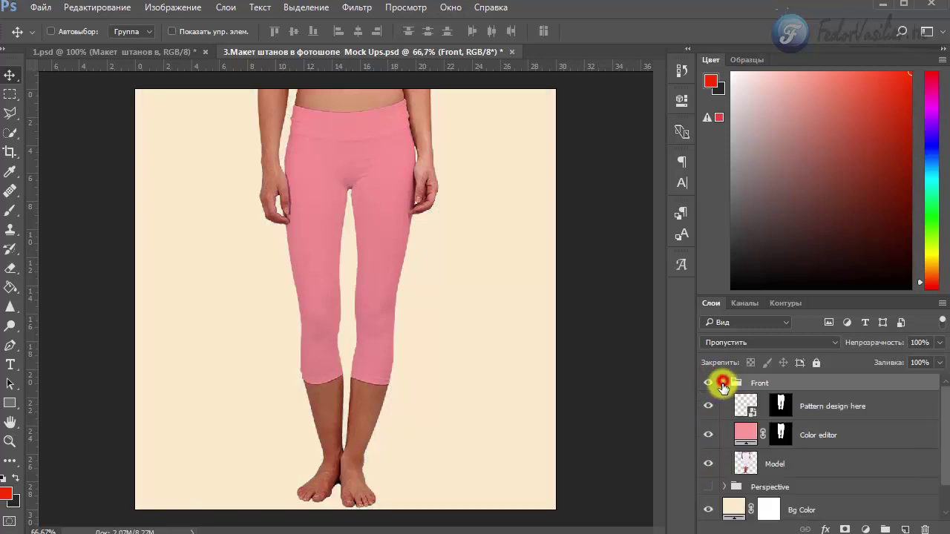
scroll(842, 383, down, 1)
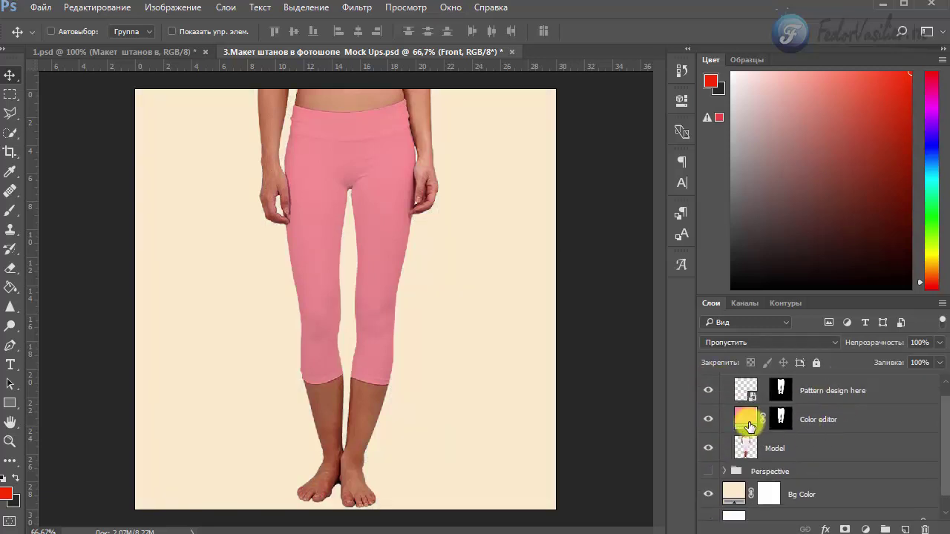
click(748, 422)
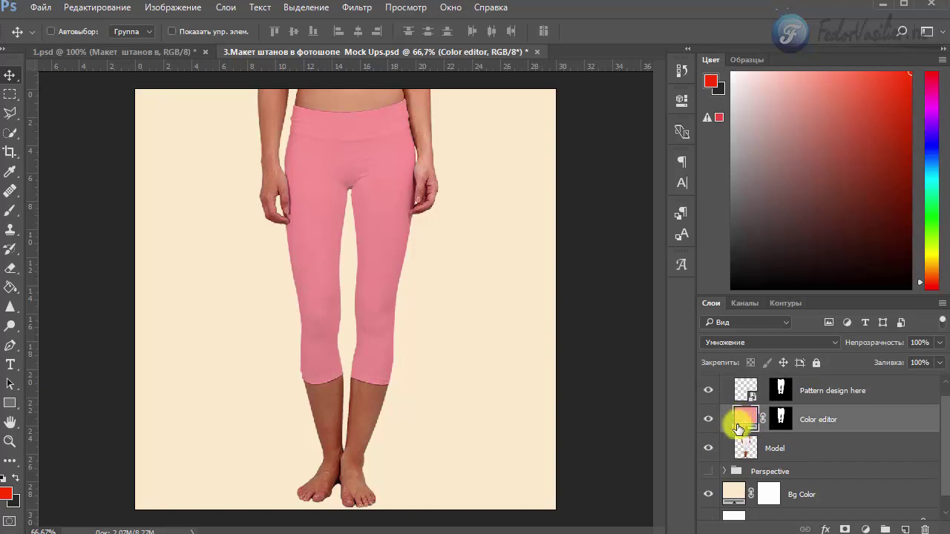
scroll(738, 428, up, 1)
click(738, 414)
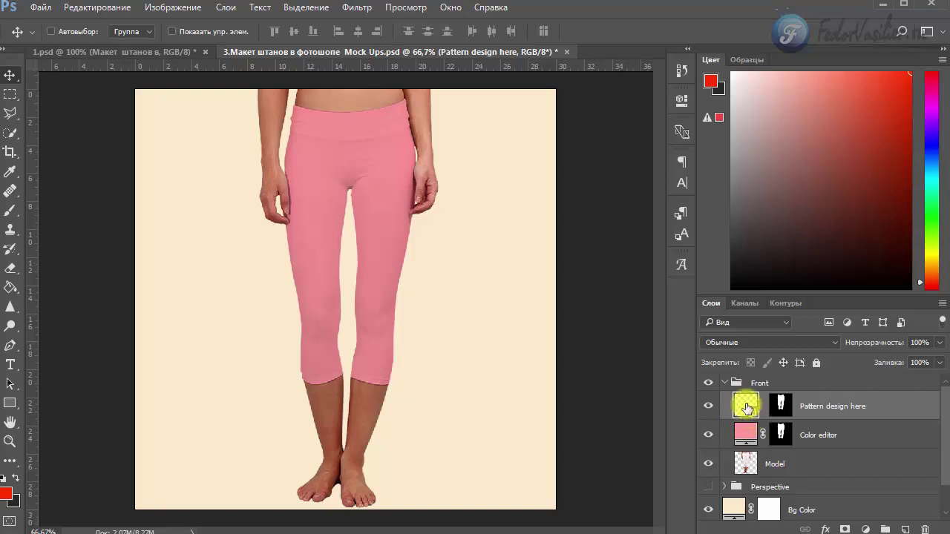
double_click(747, 408)
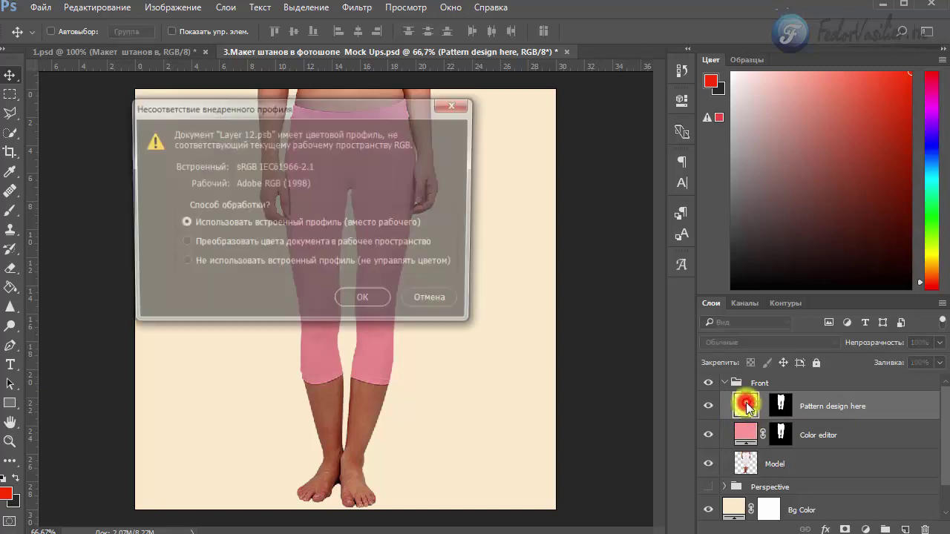
click(349, 303)
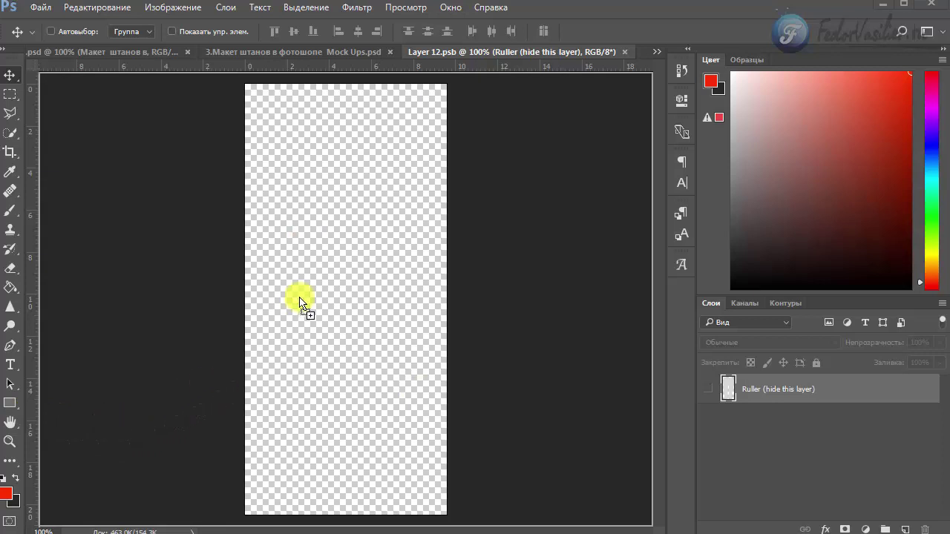
Step: Place image 11 in the smart object, enlarge it to about 76% to cover the whole canvas, and reposition the artwork horizontally
drag(300, 303, 340, 231)
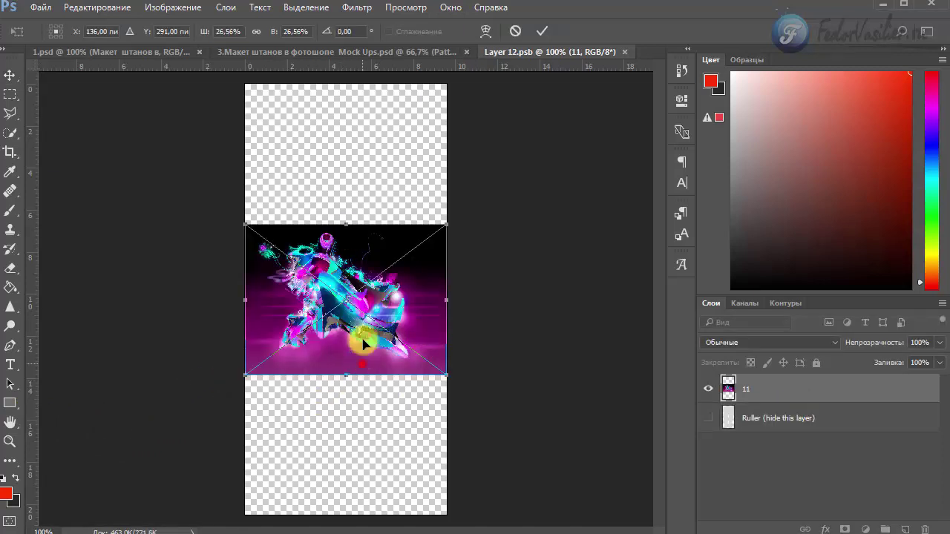
drag(364, 343, 362, 231)
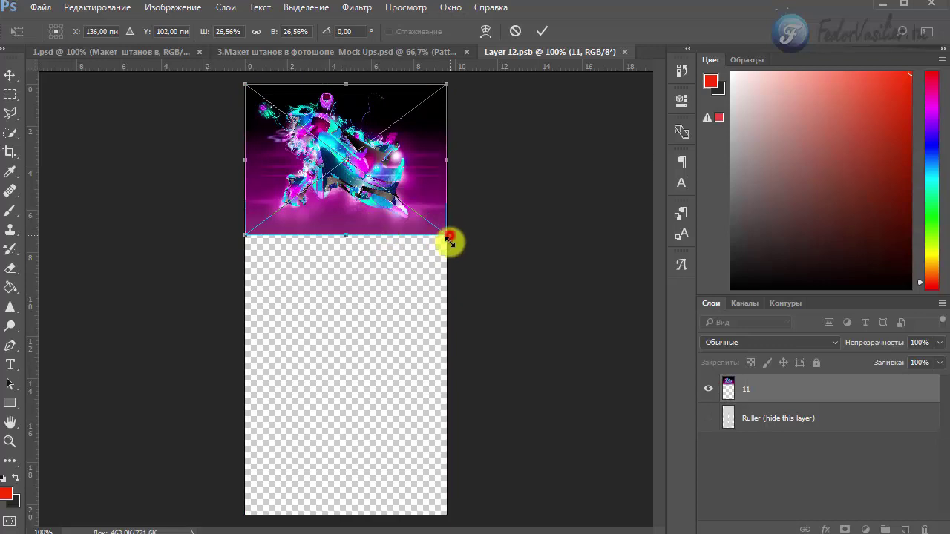
drag(448, 238, 823, 517)
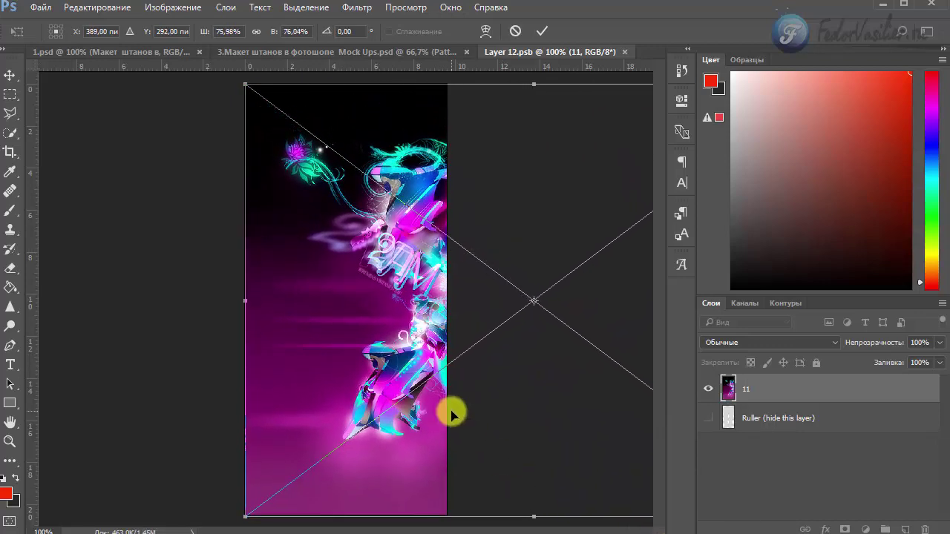
key(Return)
drag(356, 303, 333, 314)
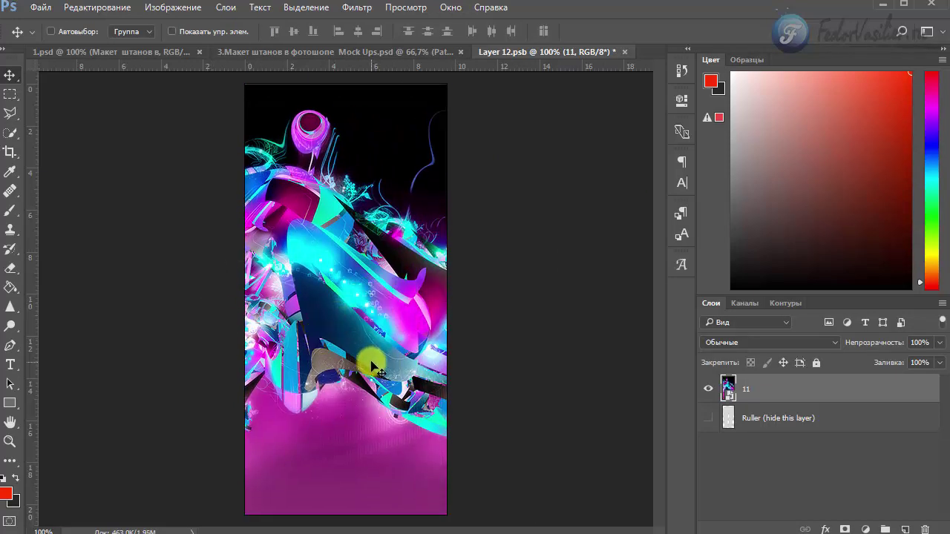
drag(373, 368, 435, 361)
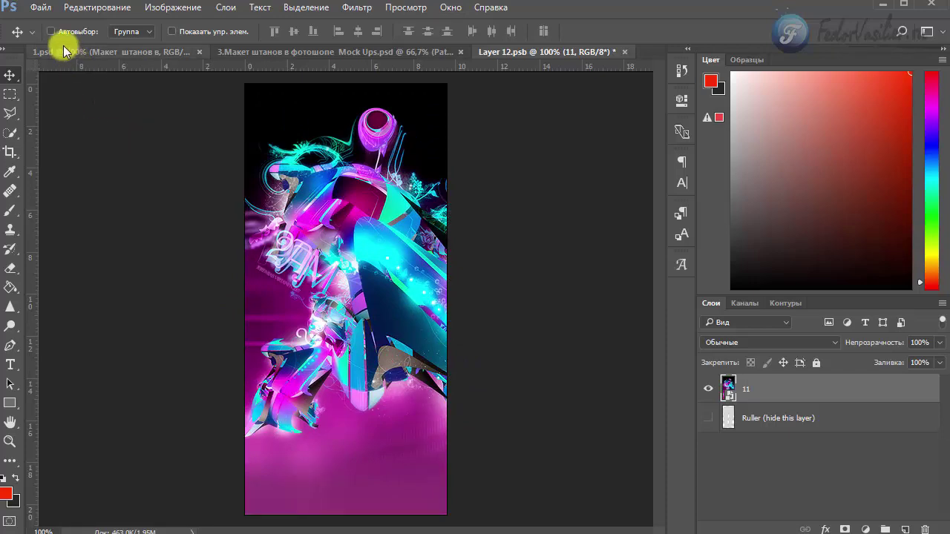
Step: Save the edited smart object and return to the leggings mockup document
click(39, 8)
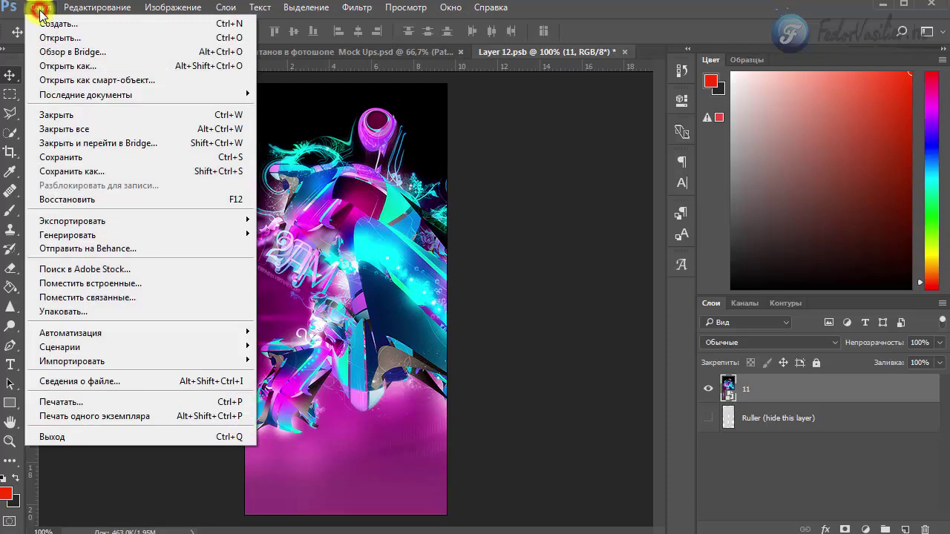
click(70, 159)
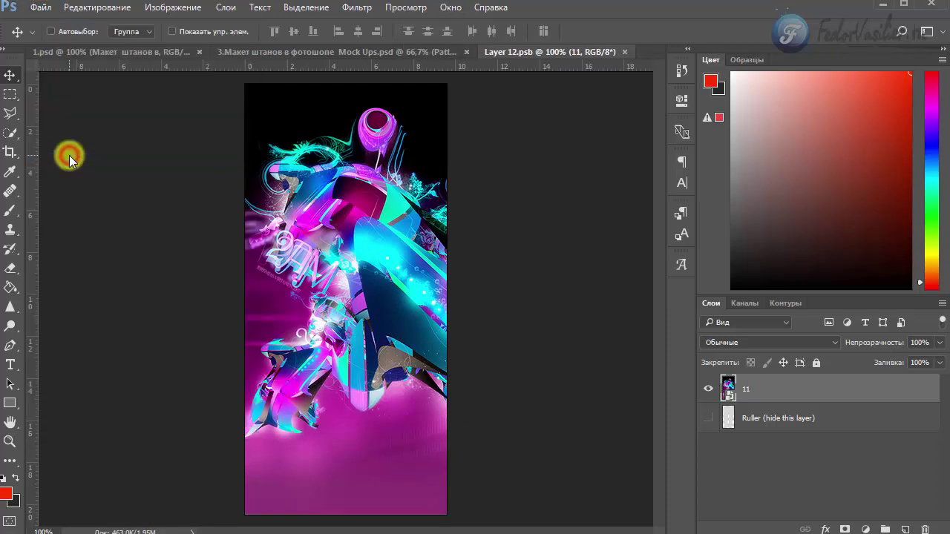
click(317, 52)
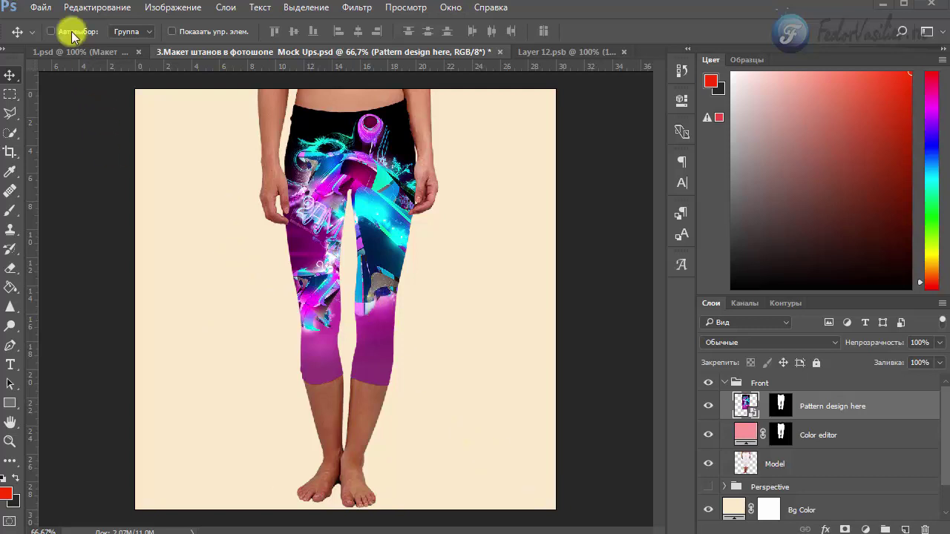
Step: Try to save the patterned leggings mockup as a JPEG at quality 12 (Наилучшее)
click(41, 8)
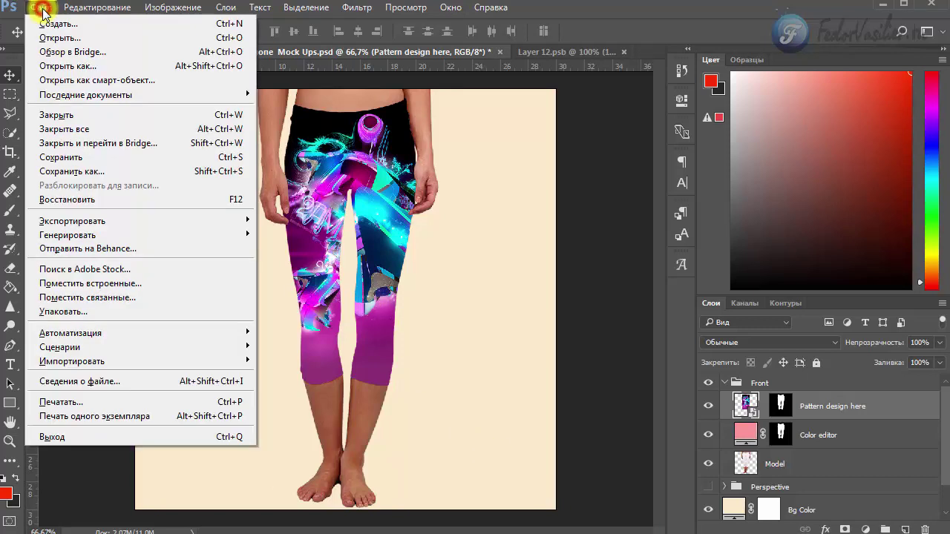
click(58, 177)
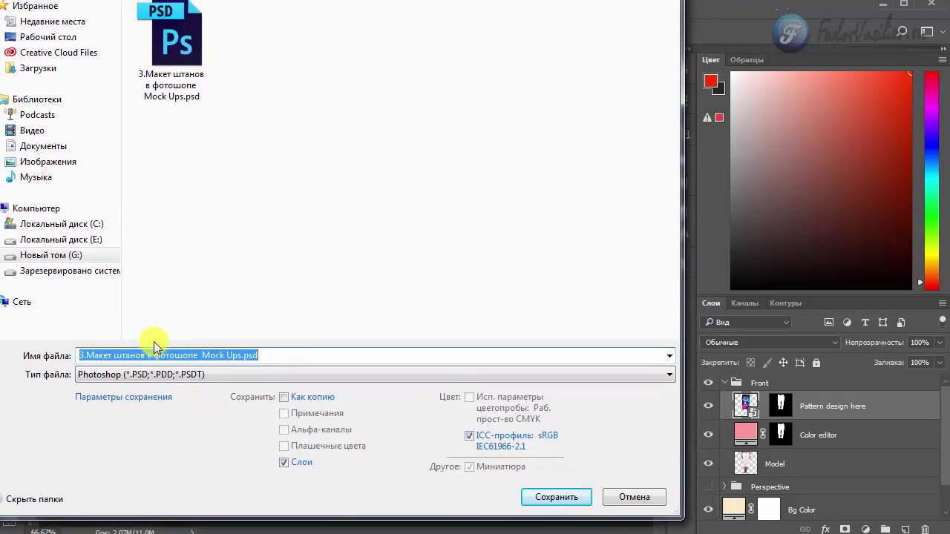
click(181, 377)
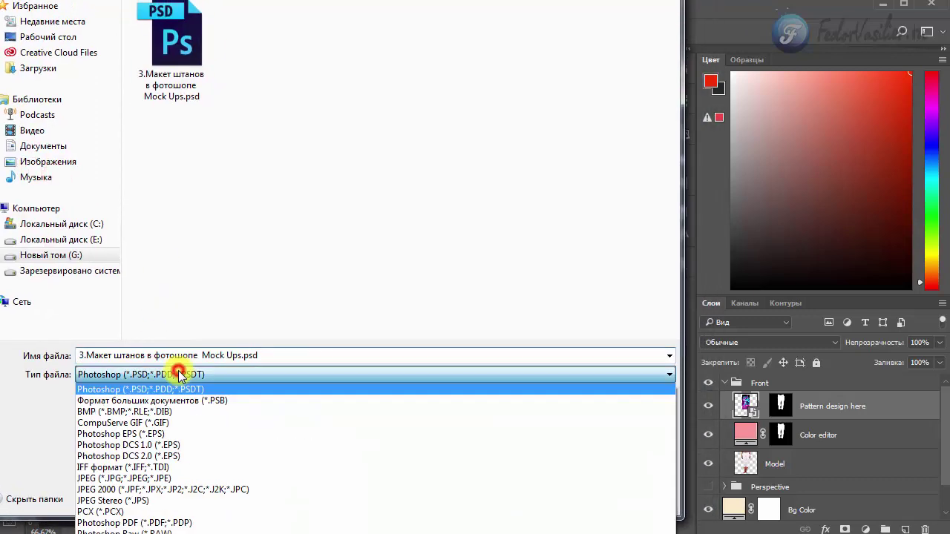
click(144, 478)
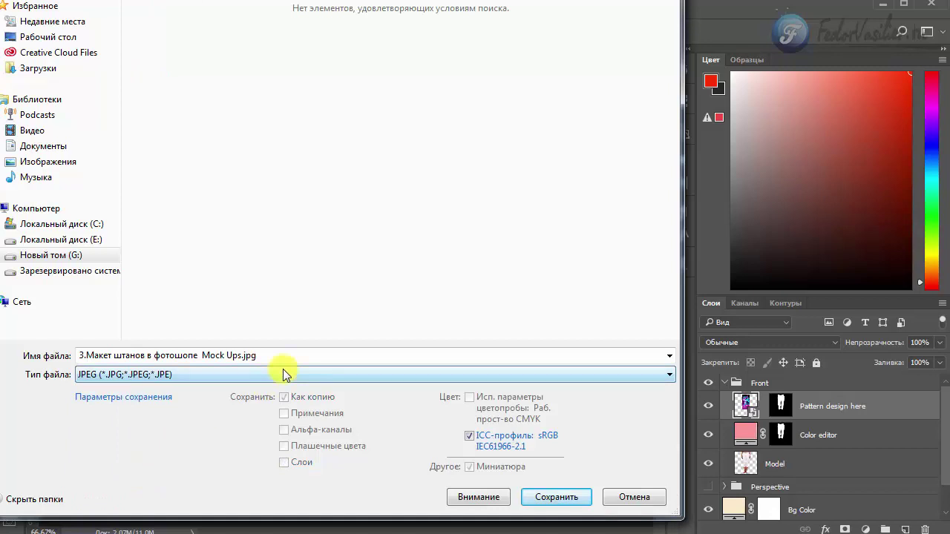
click(549, 495)
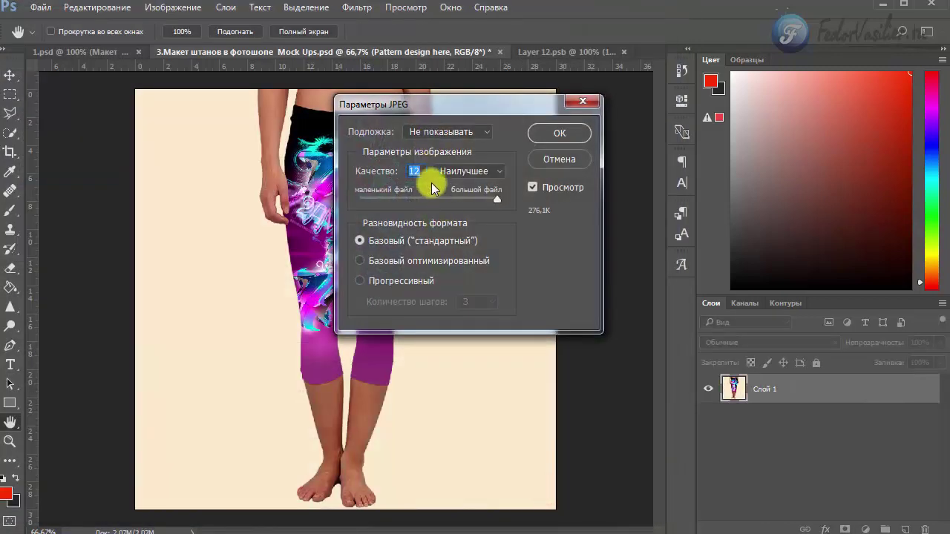
click(467, 171)
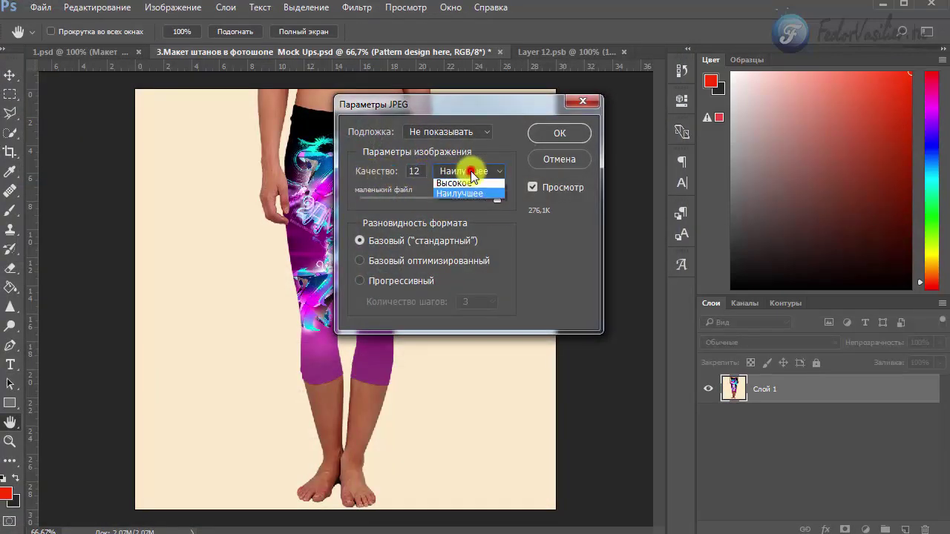
click(469, 171)
click(556, 165)
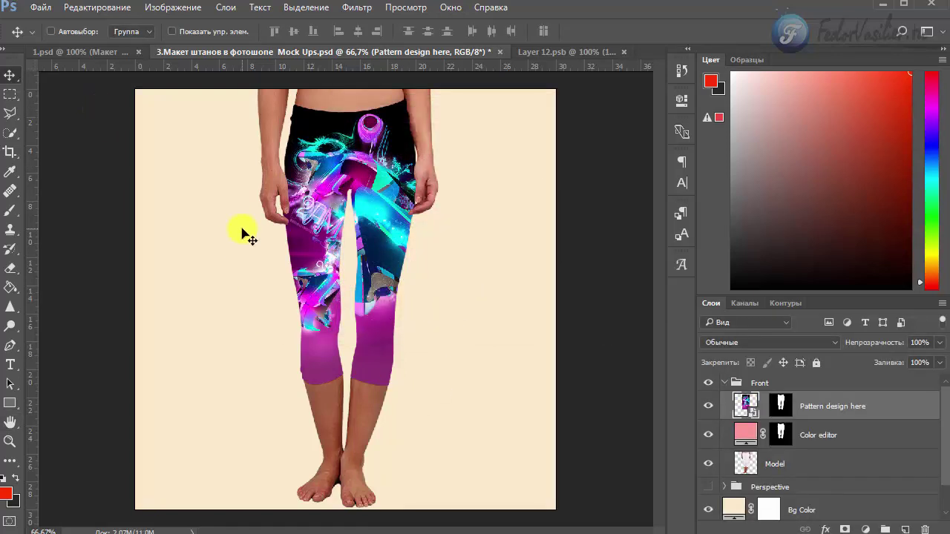
Step: Try a legacy Save for Web export of the mockup, checking the image size fields and choosing the PNG-24 format
click(42, 9)
mouse_move(78, 223)
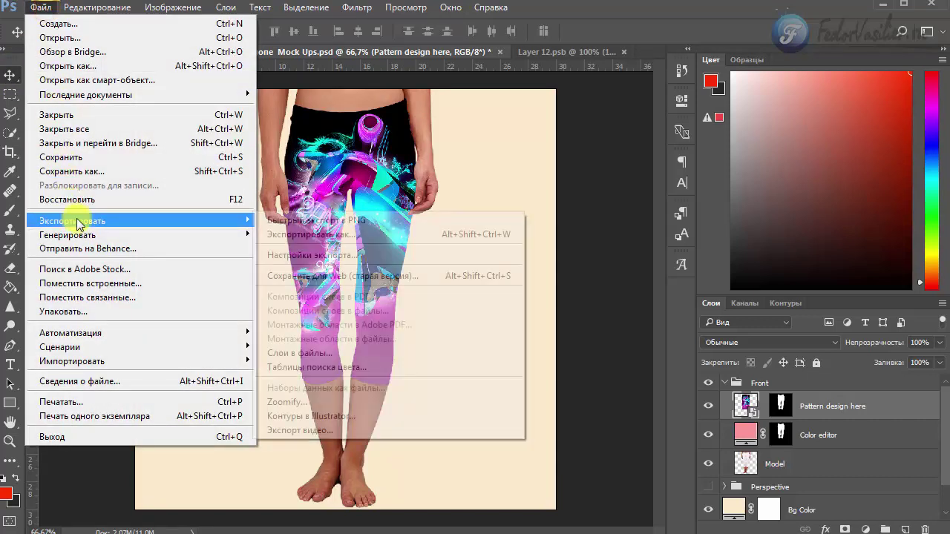
click(319, 276)
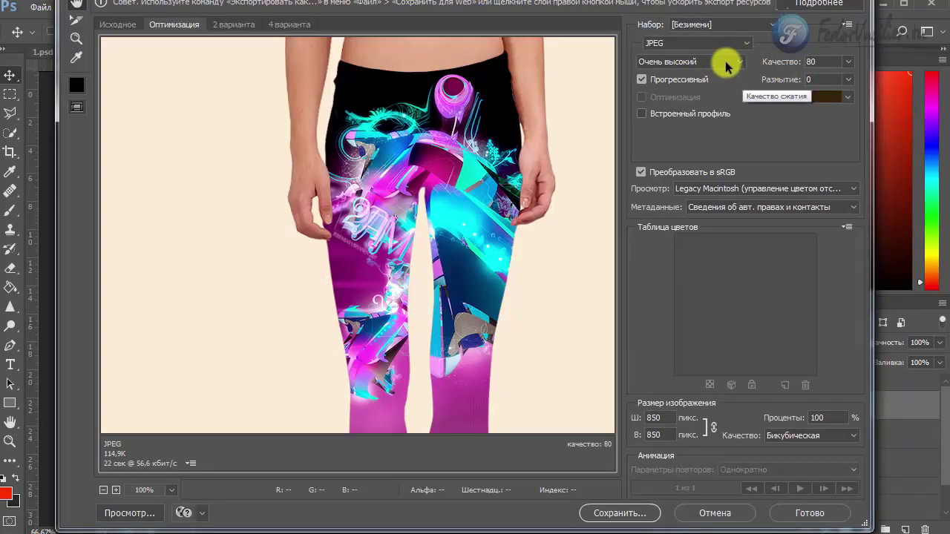
click(667, 435)
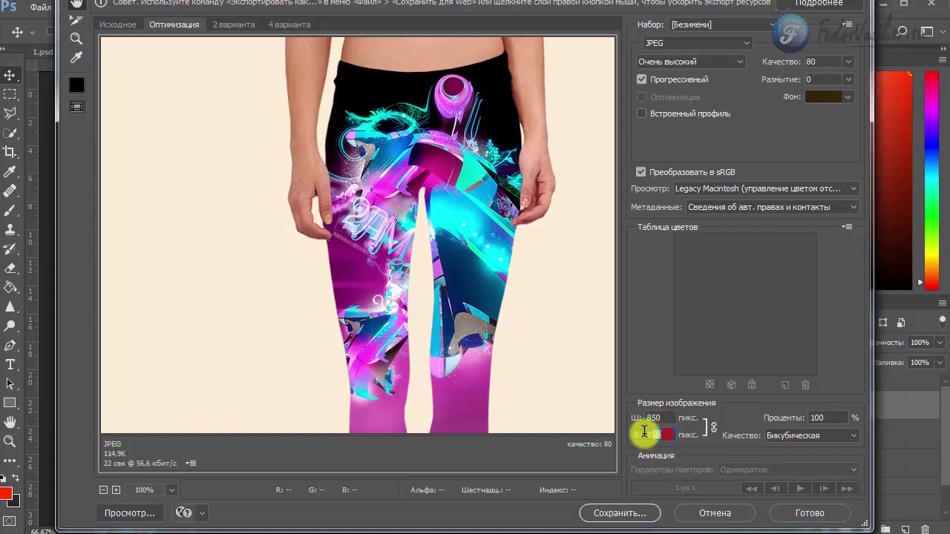
click(643, 419)
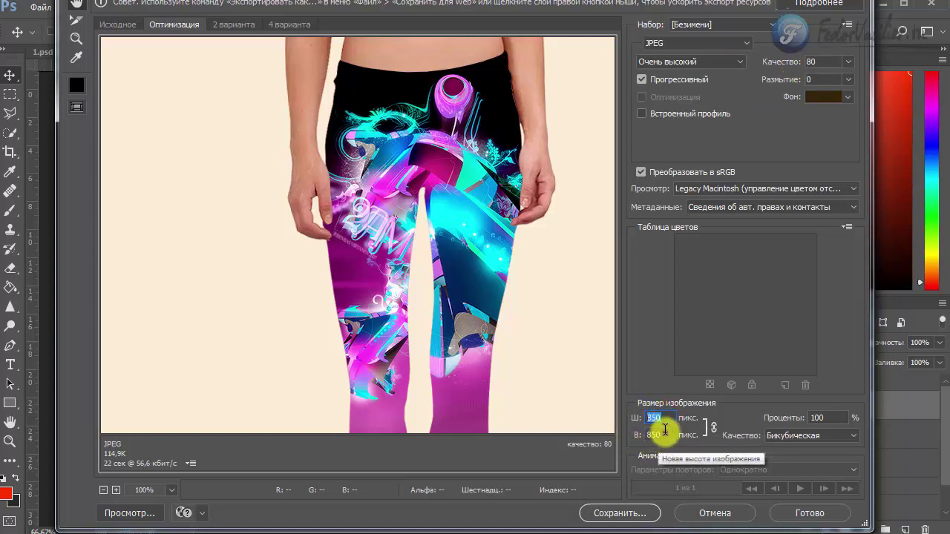
click(654, 418)
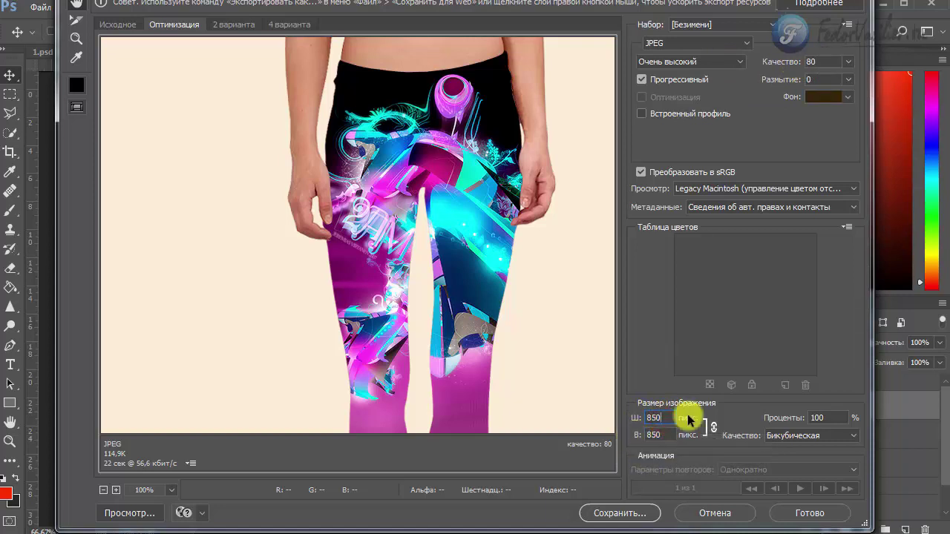
drag(666, 417, 642, 417)
key(Tab)
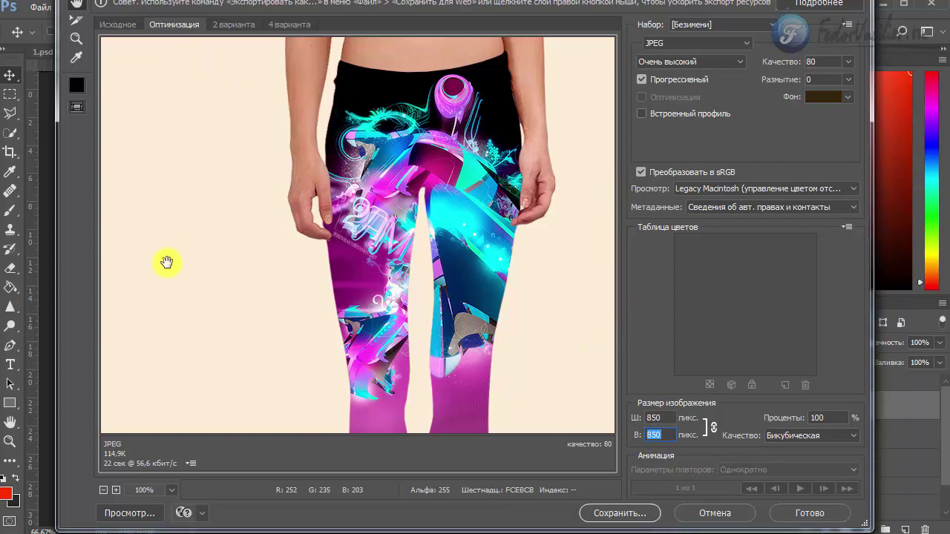
click(743, 43)
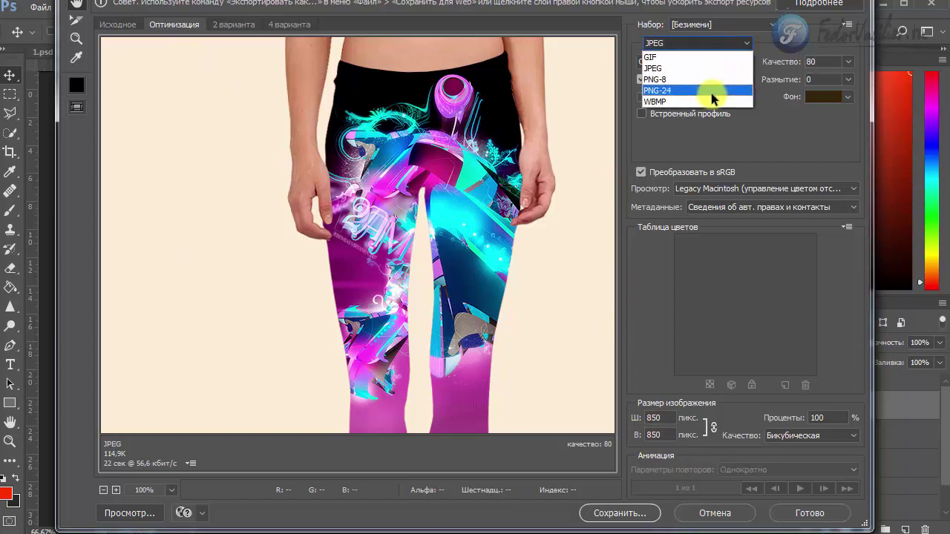
click(711, 93)
click(715, 513)
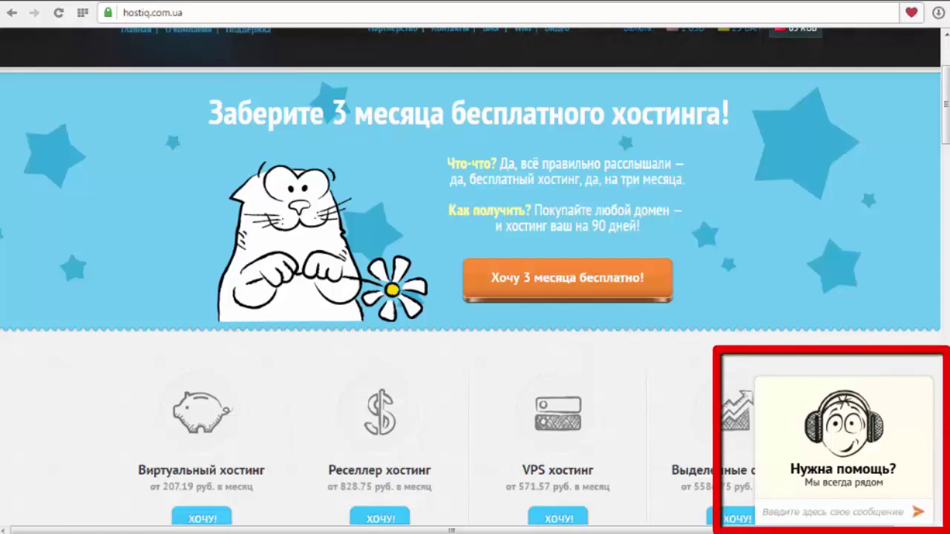
Step: In the browser on hostiq.com.ua, open the support chat form to view it and minimise it
click(836, 469)
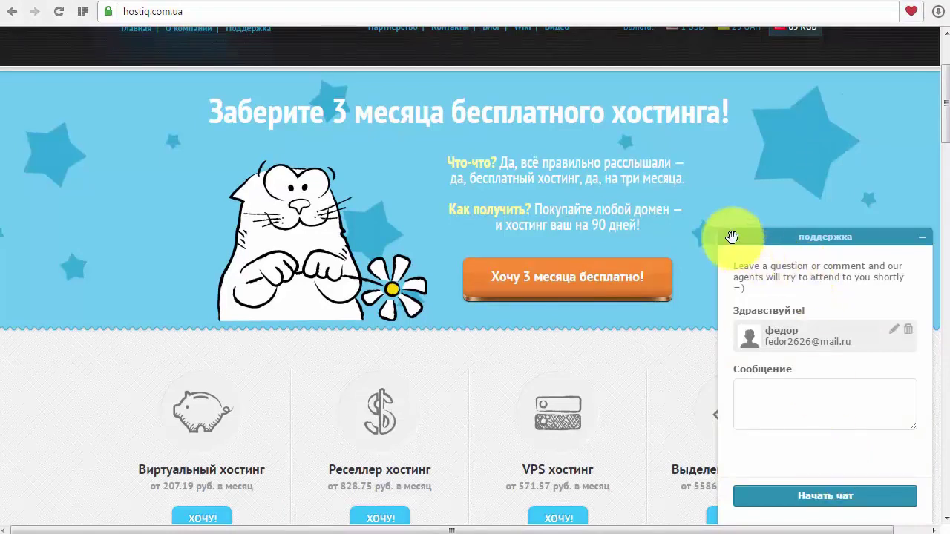
click(921, 238)
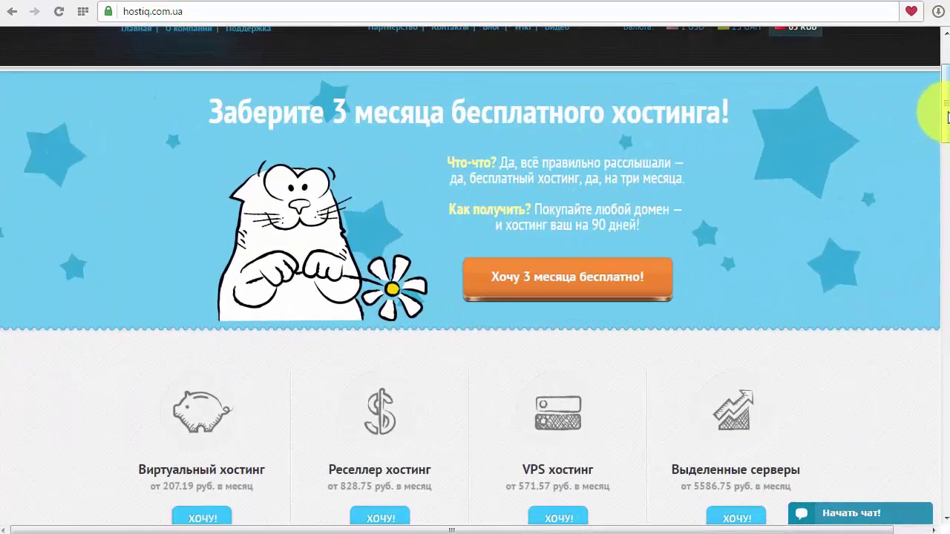
mouse_move(945, 119)
mouse_down()
mouse_move(947, 157)
mouse_move(948, 117)
mouse_up()
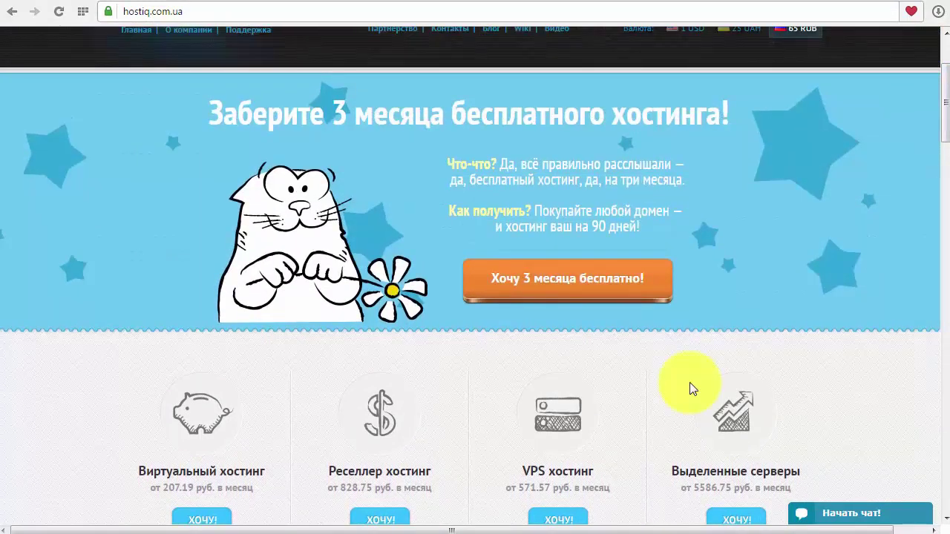